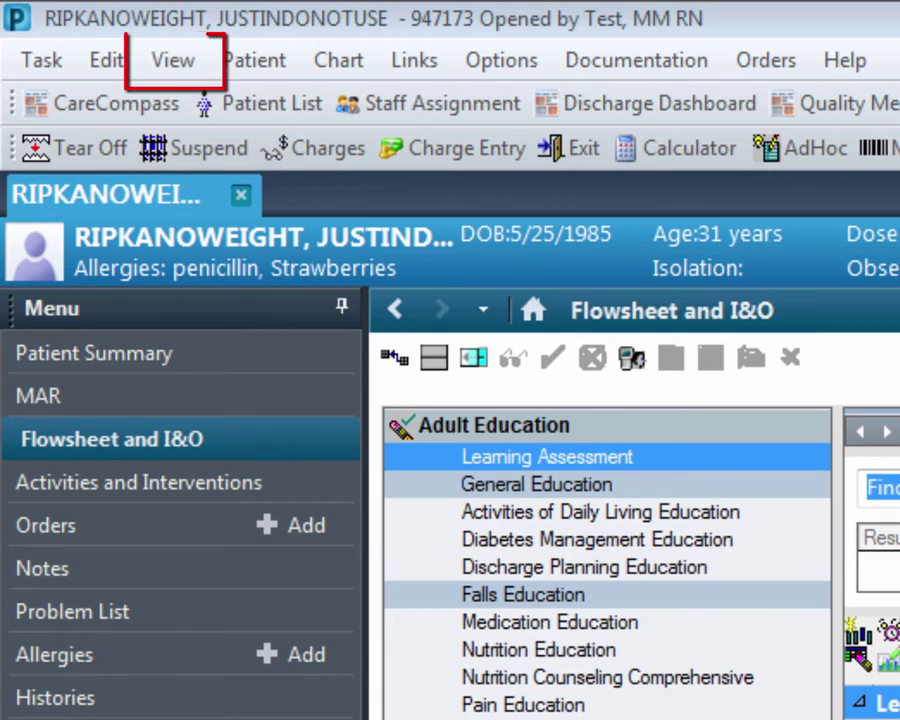
Open the Navigator Documents dialog from View > Layout > Navigator Bands
{"action": "left_click", "coordinate": [171, 66]}
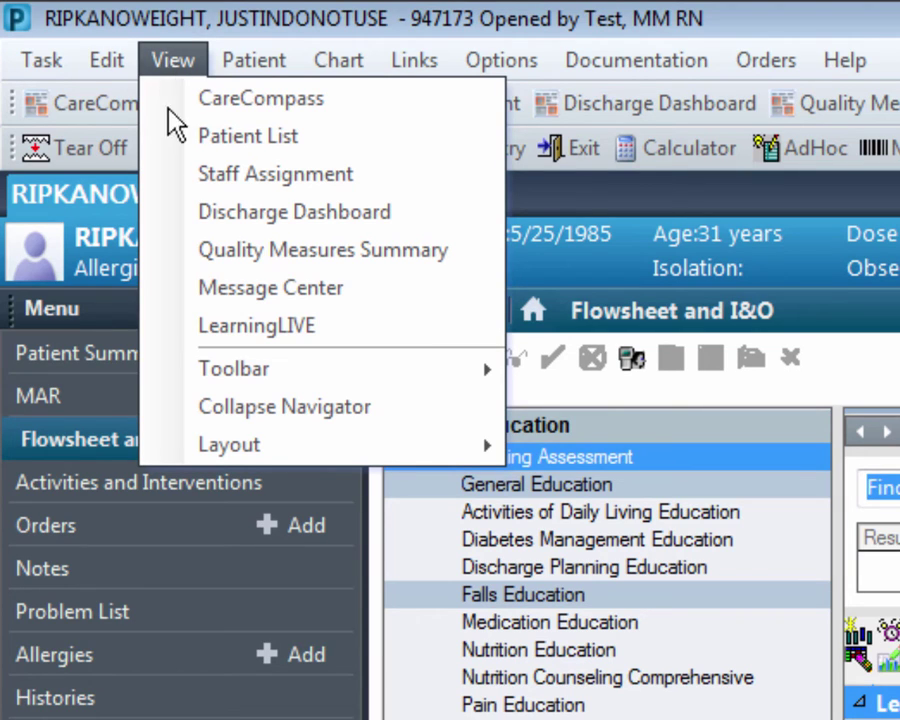
{"action": "mouse_move", "coordinate": [258, 448]}
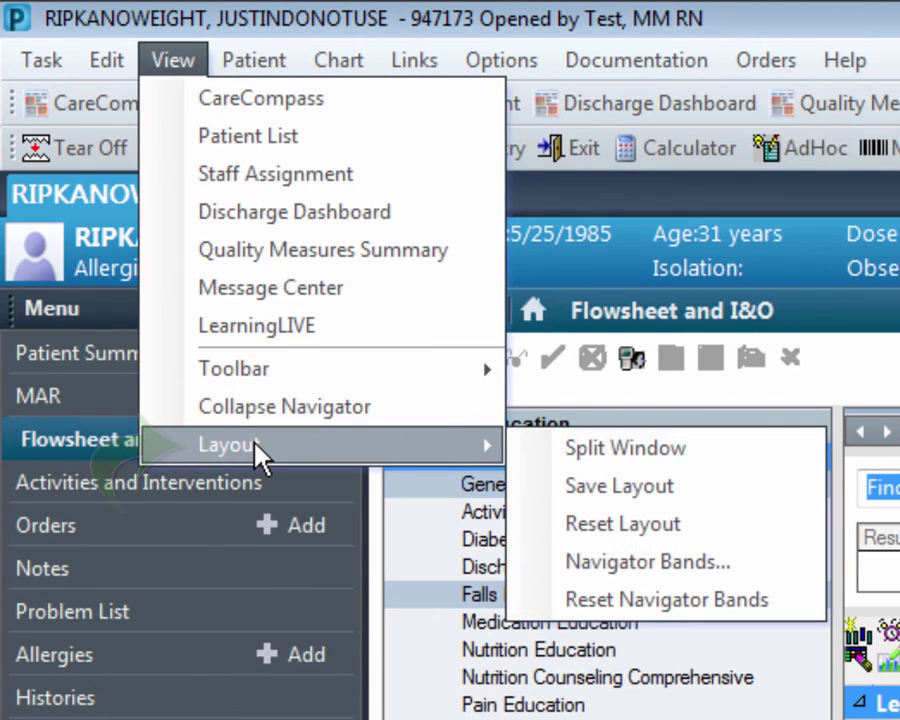
{"action": "left_click", "coordinate": [655, 563]}
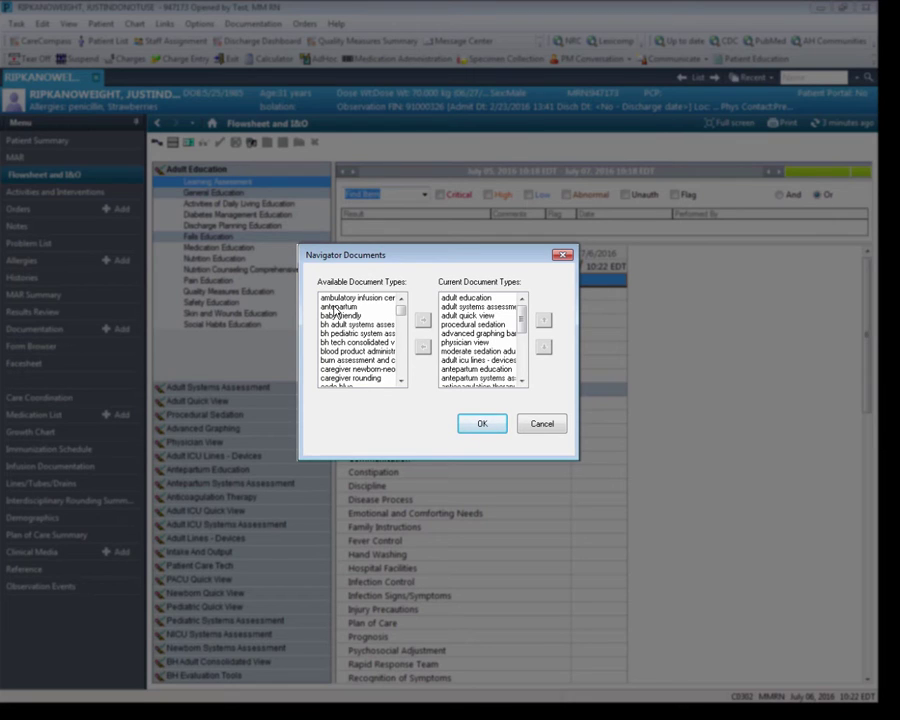
Add BH Adult Systems Assessment and Burn Assessment to the current navigator bands and save
{"action": "left_click", "coordinate": [340, 324]}
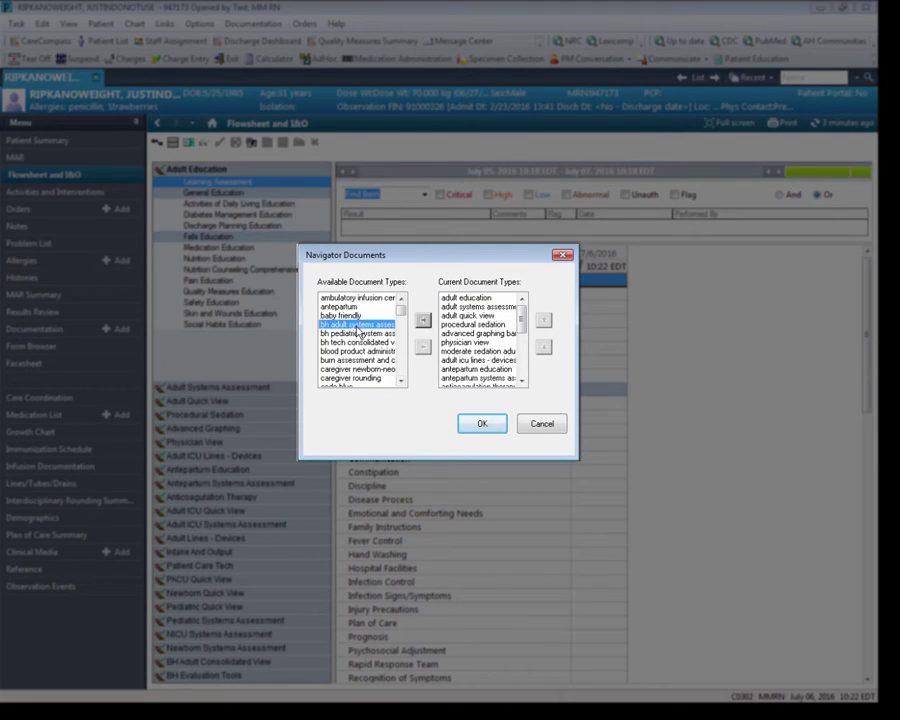
{"action": "left_click", "coordinate": [362, 360], "text": "ctrl"}
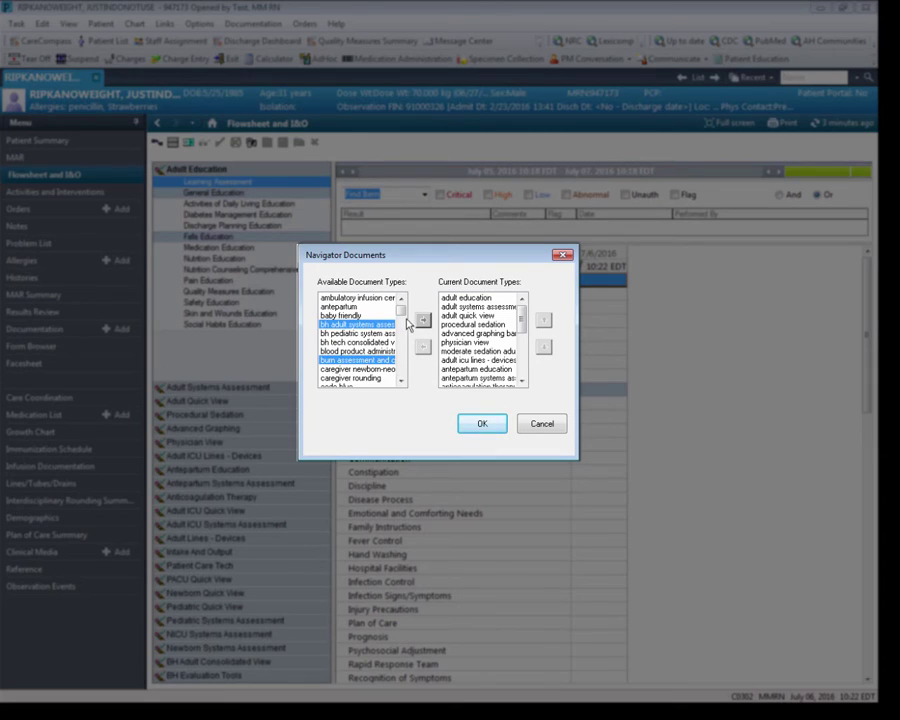
{"action": "left_click", "coordinate": [422, 321]}
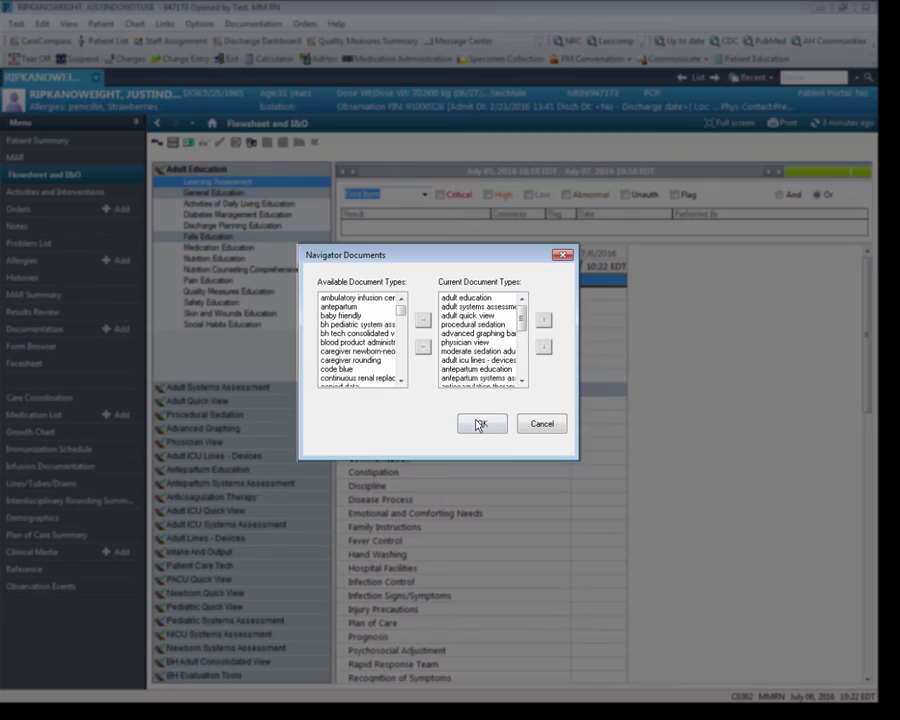
{"action": "left_click", "coordinate": [479, 424]}
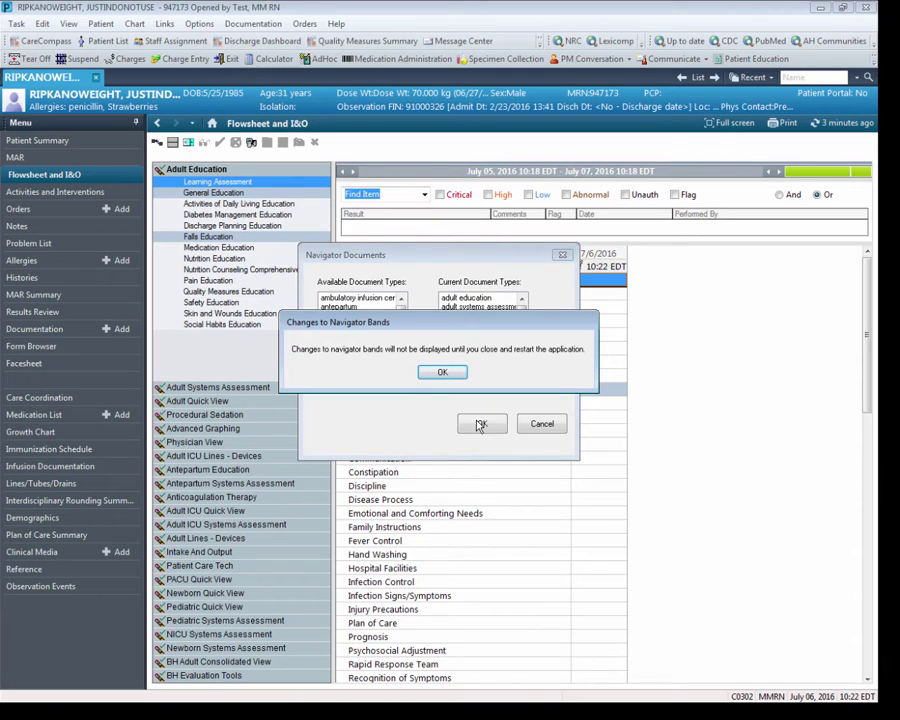
Dismiss the restart notice, then close and reopen the patient's chart on Flowsheet and I&O
{"action": "left_click", "coordinate": [444, 373]}
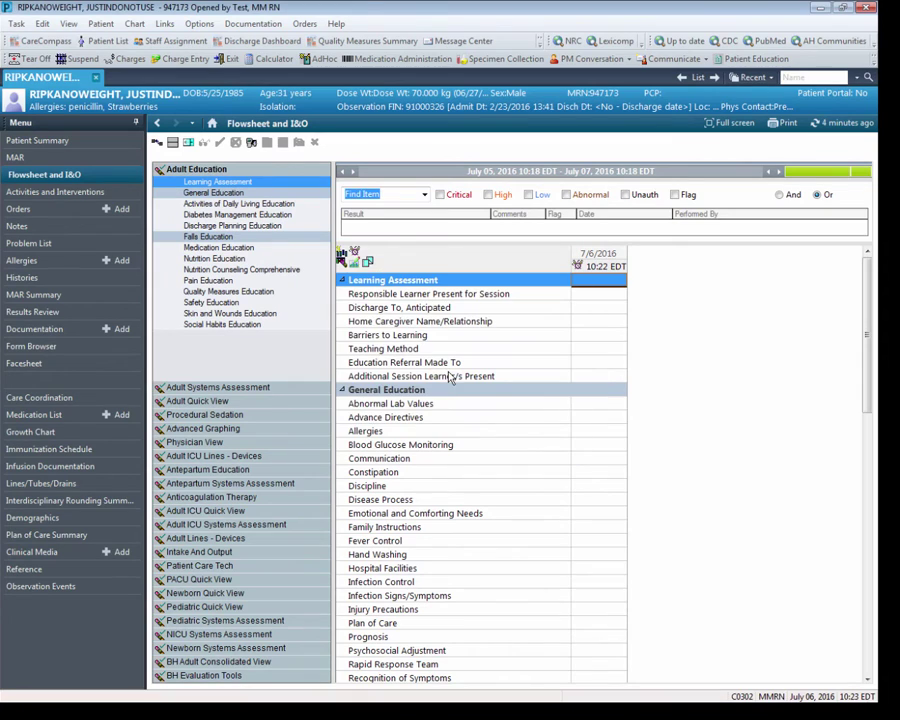
{"action": "left_click", "coordinate": [96, 78]}
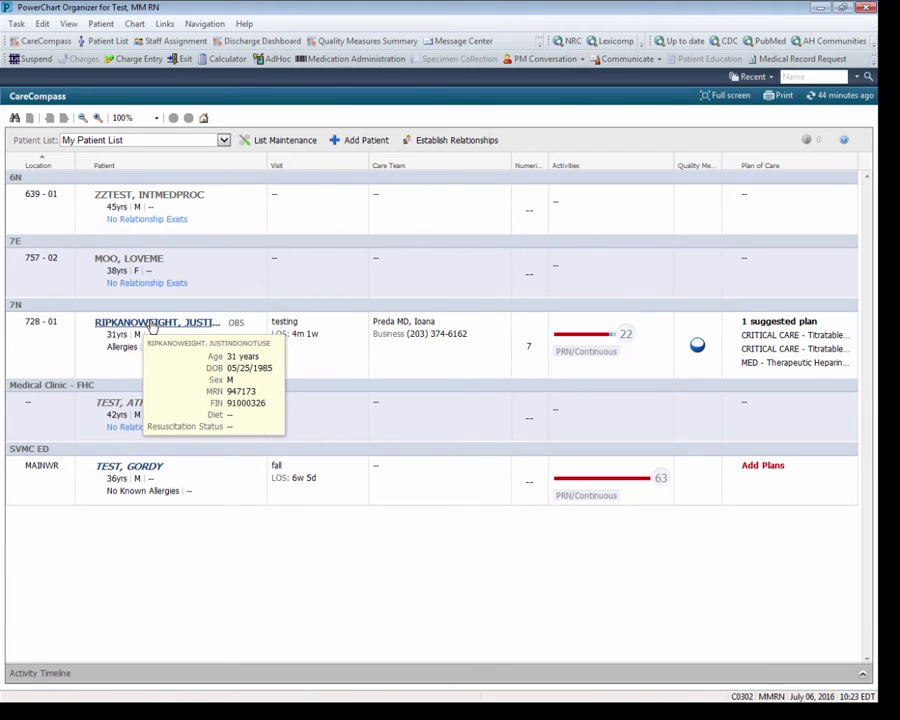
{"action": "left_click", "coordinate": [152, 325]}
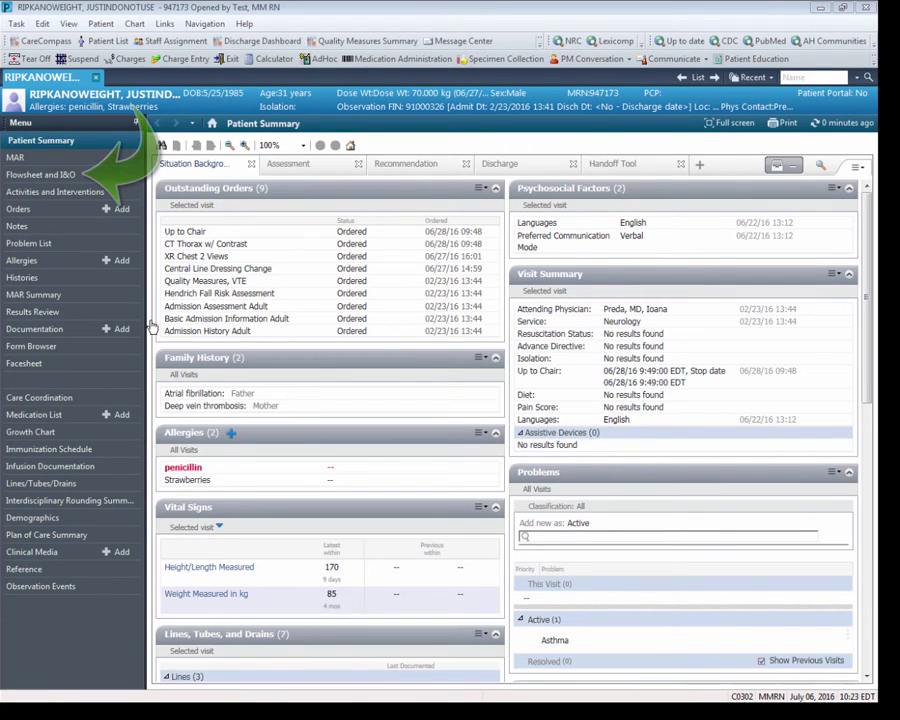
{"action": "left_click", "coordinate": [41, 178]}
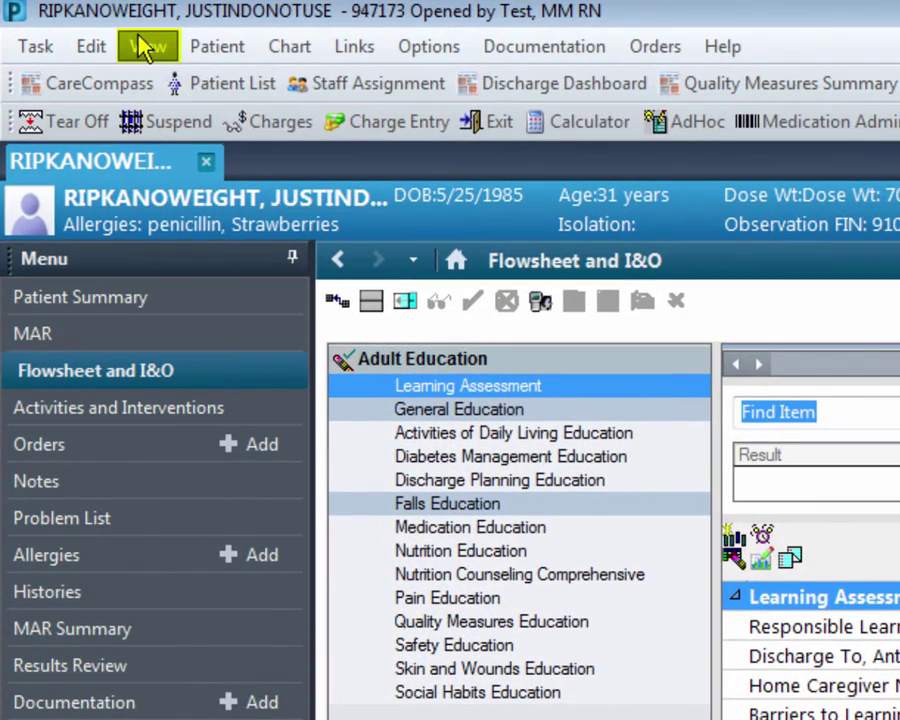
Reopen the Navigator Documents dialog from View > Layout > Navigator Bands
{"action": "left_click", "coordinate": [145, 47]}
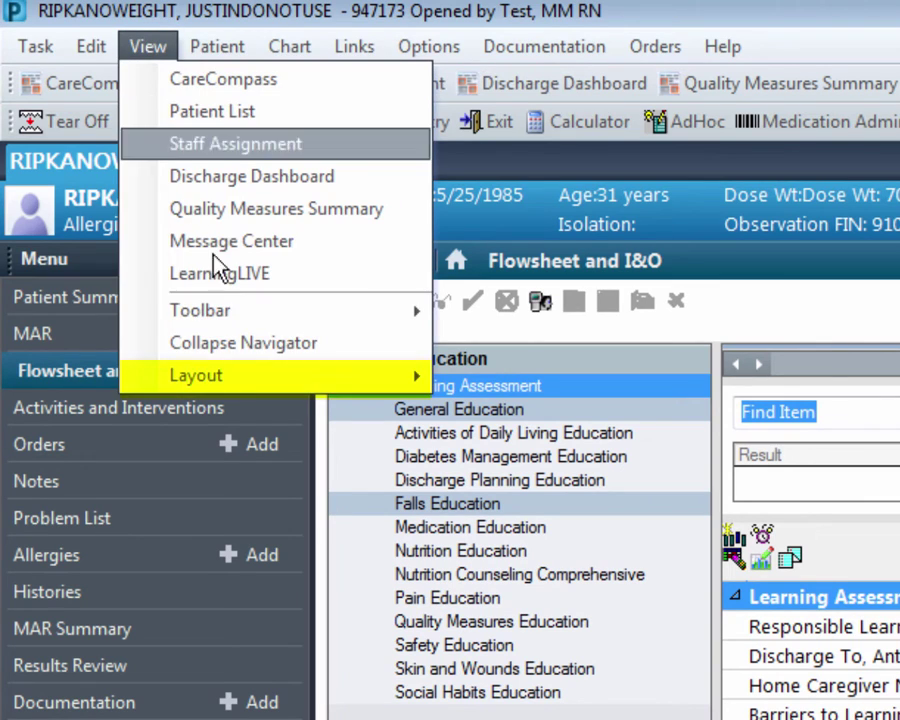
{"action": "mouse_move", "coordinate": [257, 393]}
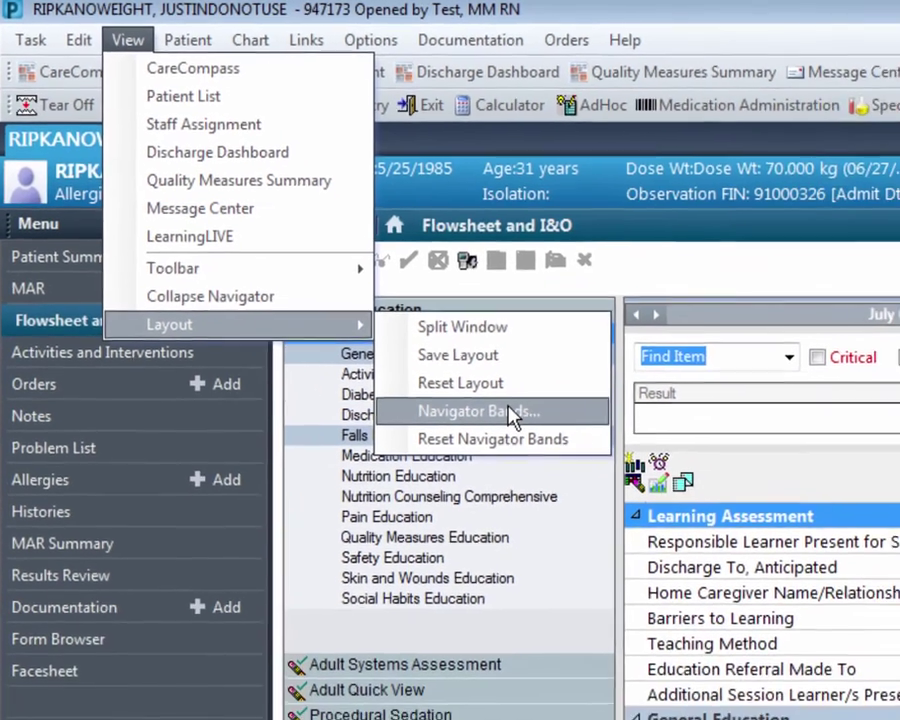
{"action": "key", "text": "Escape"}
{"action": "key", "text": "Escape"}
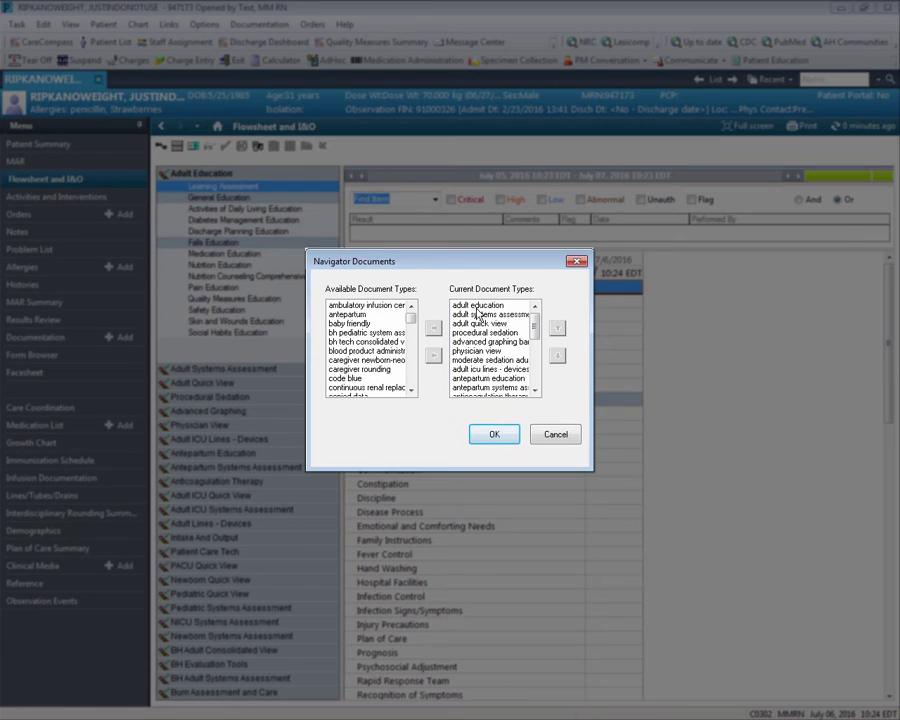
Remove Adult Education from the current navigator bands, save, and dismiss the restart notice
{"action": "left_click", "coordinate": [470, 305]}
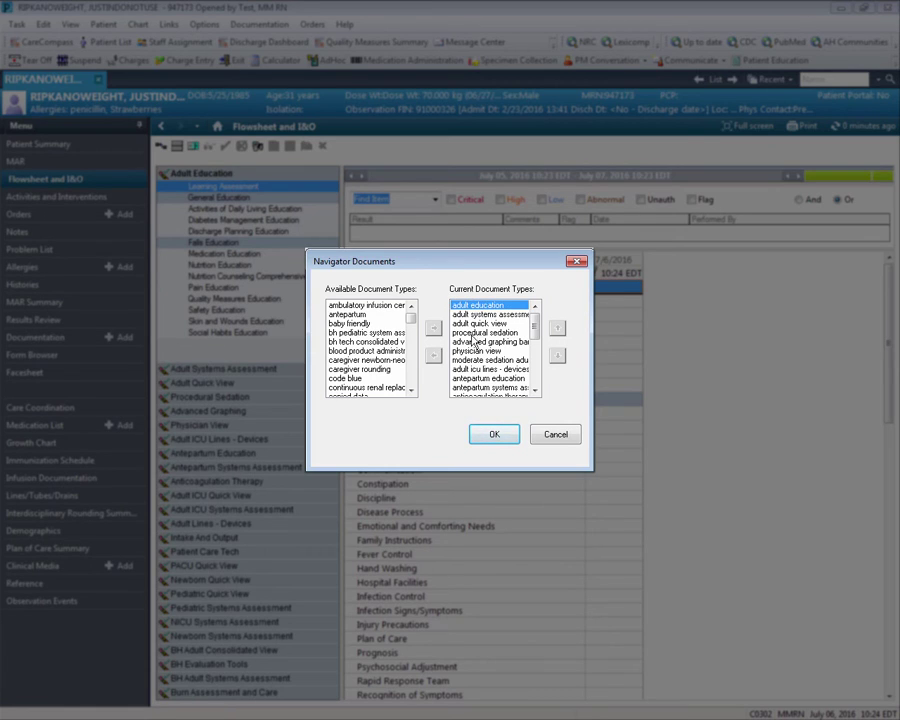
{"action": "left_click", "coordinate": [433, 356]}
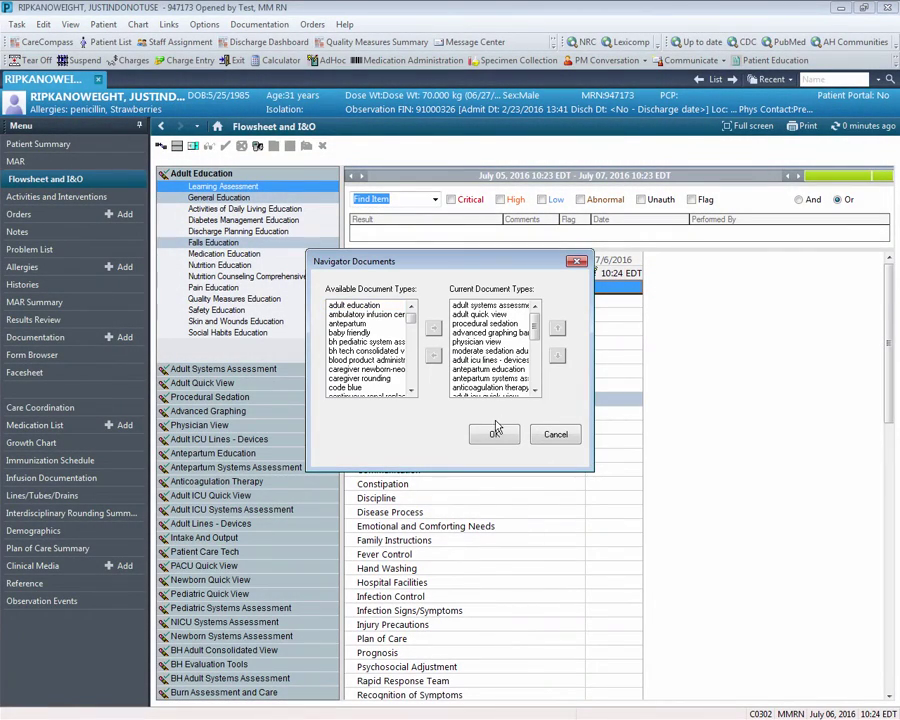
{"action": "left_click", "coordinate": [494, 434]}
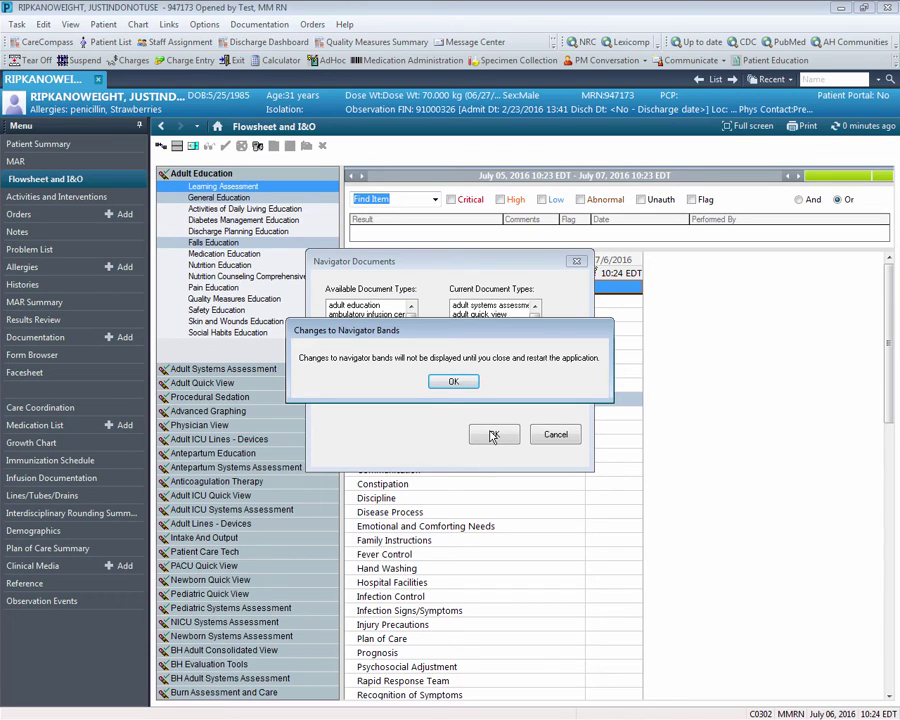
{"action": "left_click", "coordinate": [451, 382]}
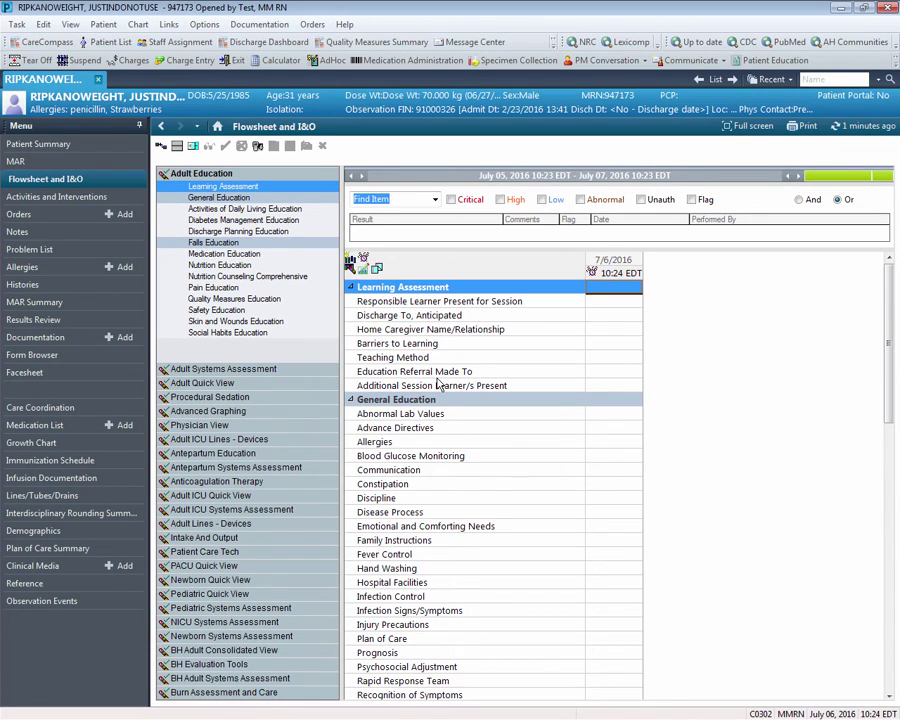
Close and reopen the patient's chart, returning to the Flowsheet and I&O page
{"action": "left_click", "coordinate": [98, 79]}
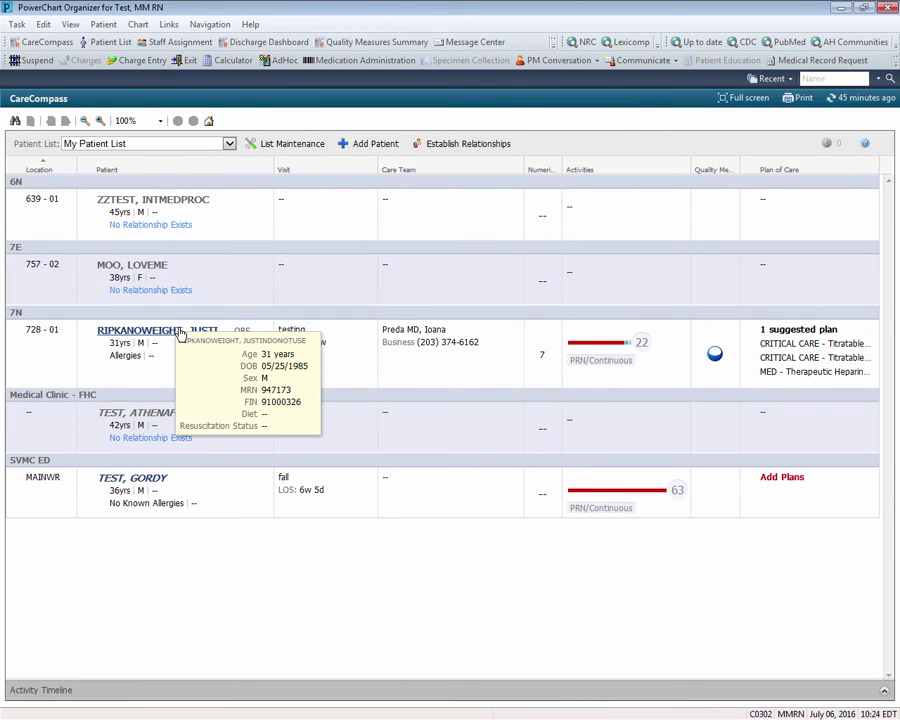
{"action": "left_click", "coordinate": [180, 333]}
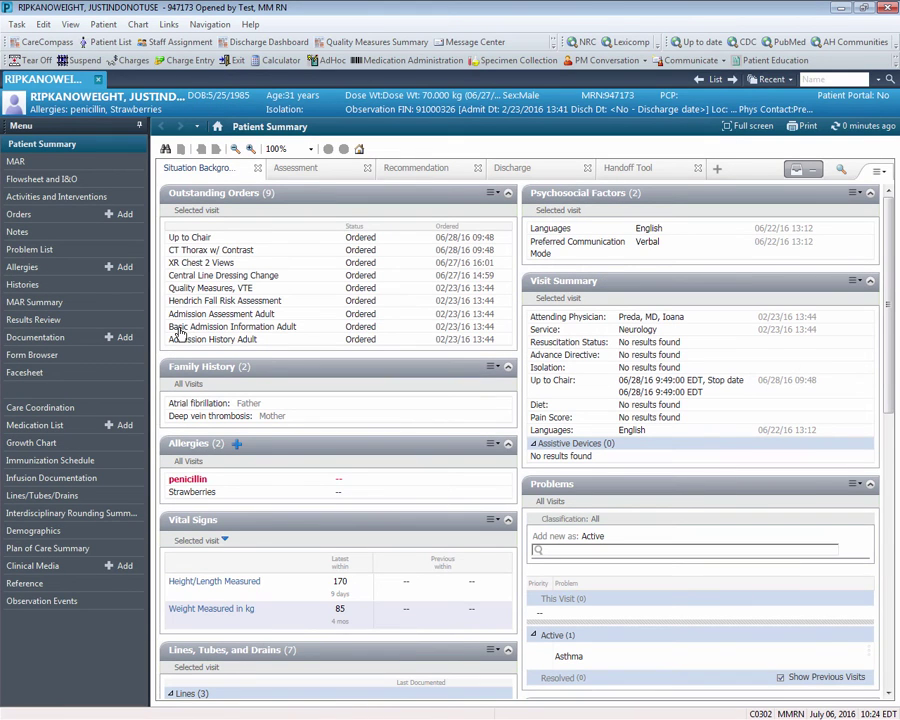
{"action": "left_click", "coordinate": [57, 179]}
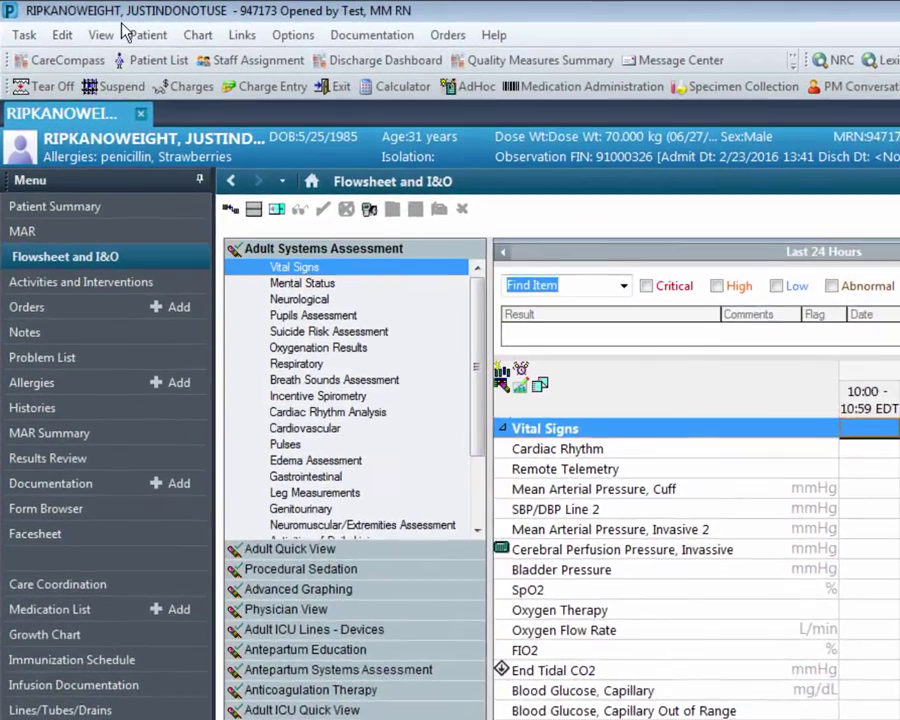
Open the Navigator Documents dialog from View > Layout > Navigator Bands
{"action": "left_click", "coordinate": [72, 24]}
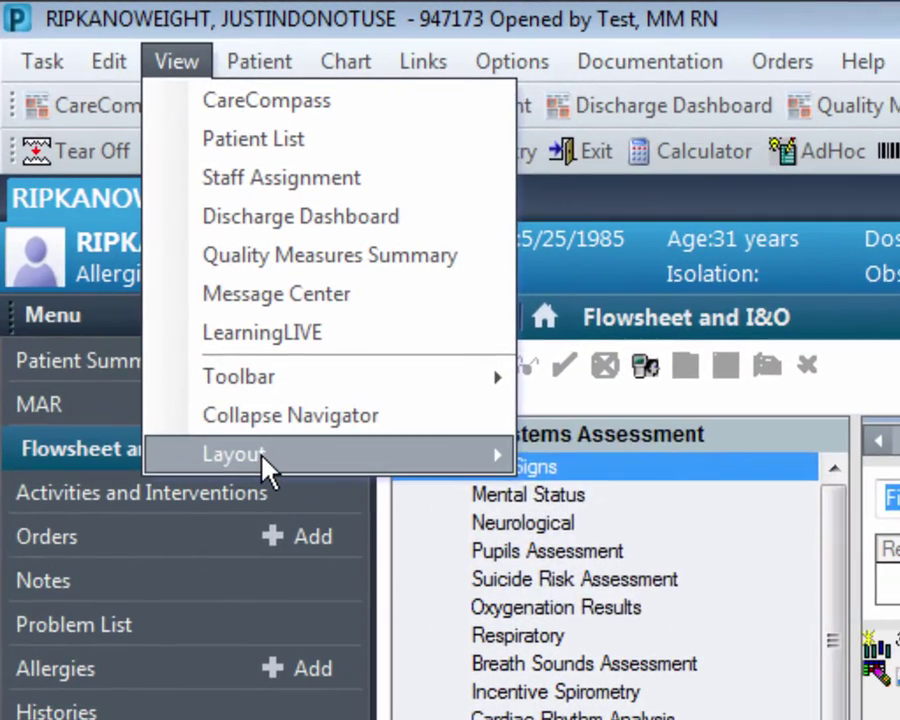
{"action": "mouse_move", "coordinate": [236, 400]}
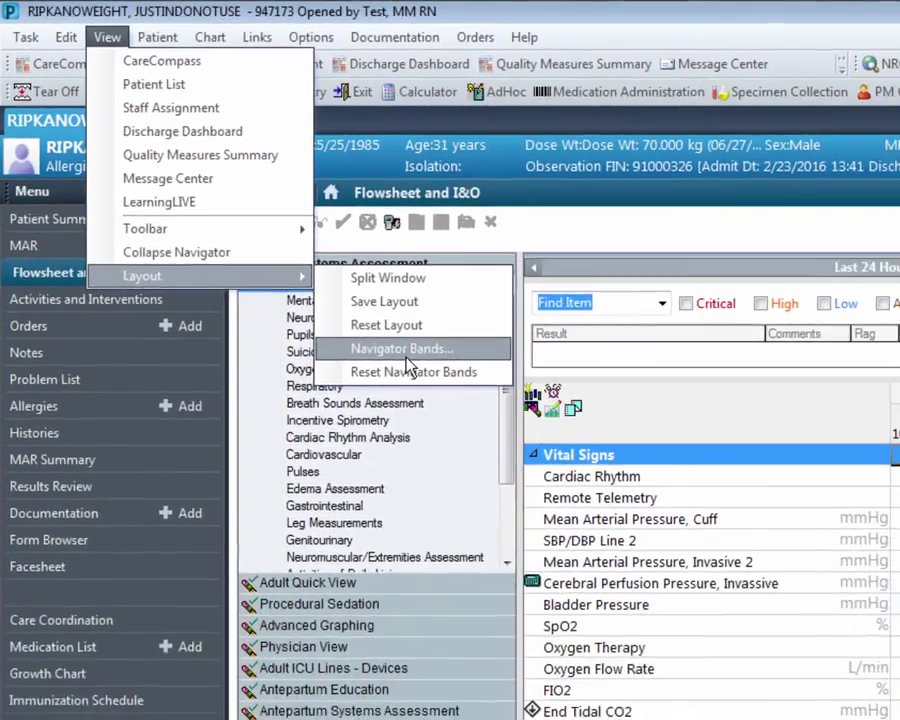
{"action": "left_click", "coordinate": [563, 490]}
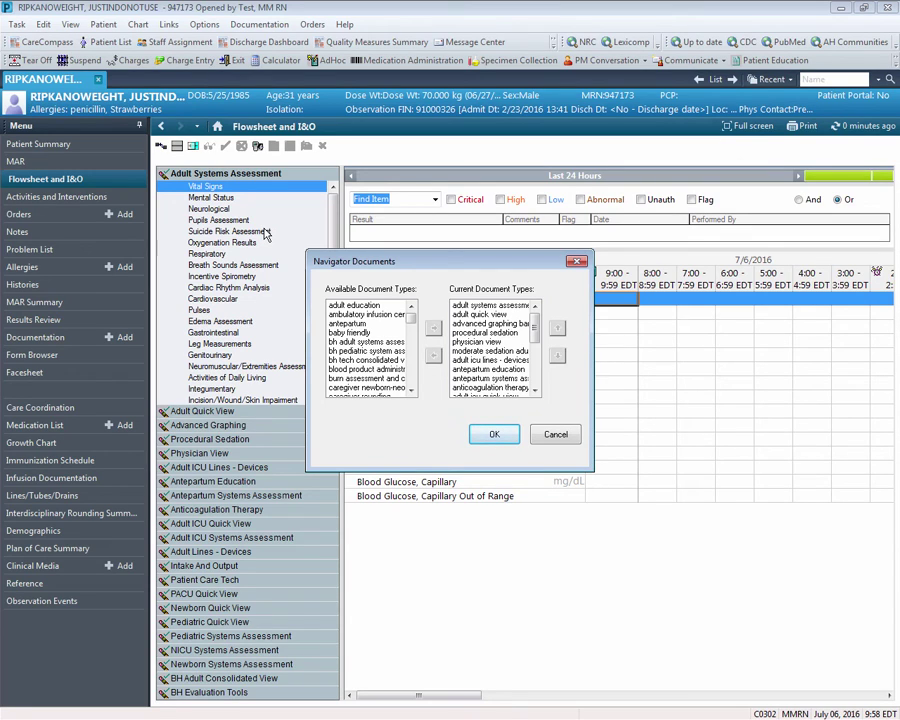
Move Advanced Graphing up two places to the top, save, and close the patient's chart
{"action": "left_click", "coordinate": [509, 325]}
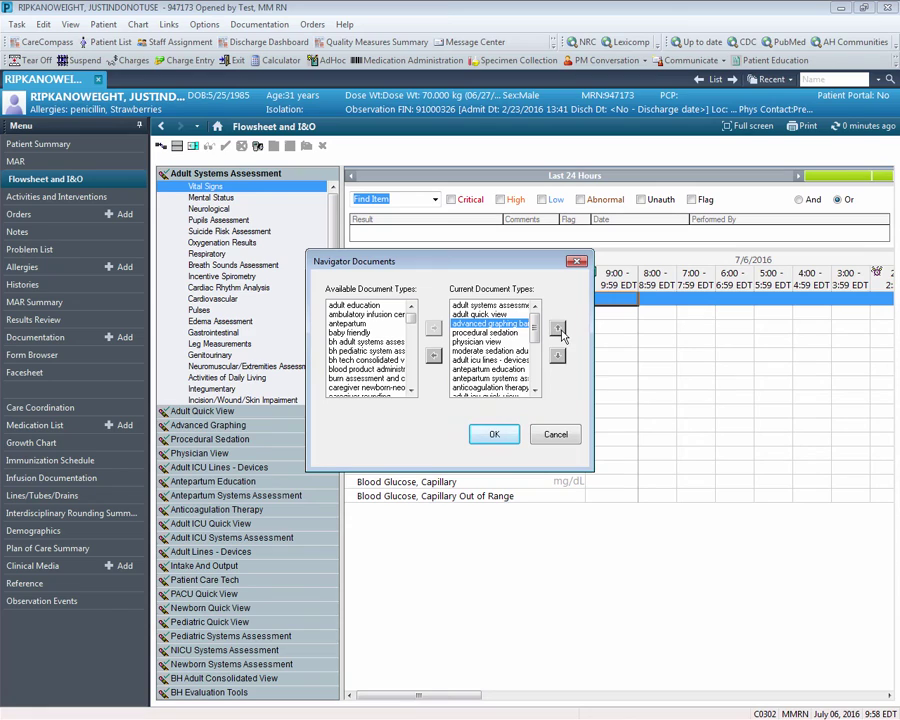
{"action": "left_click", "coordinate": [557, 329]}
{"action": "left_click", "coordinate": [557, 329]}
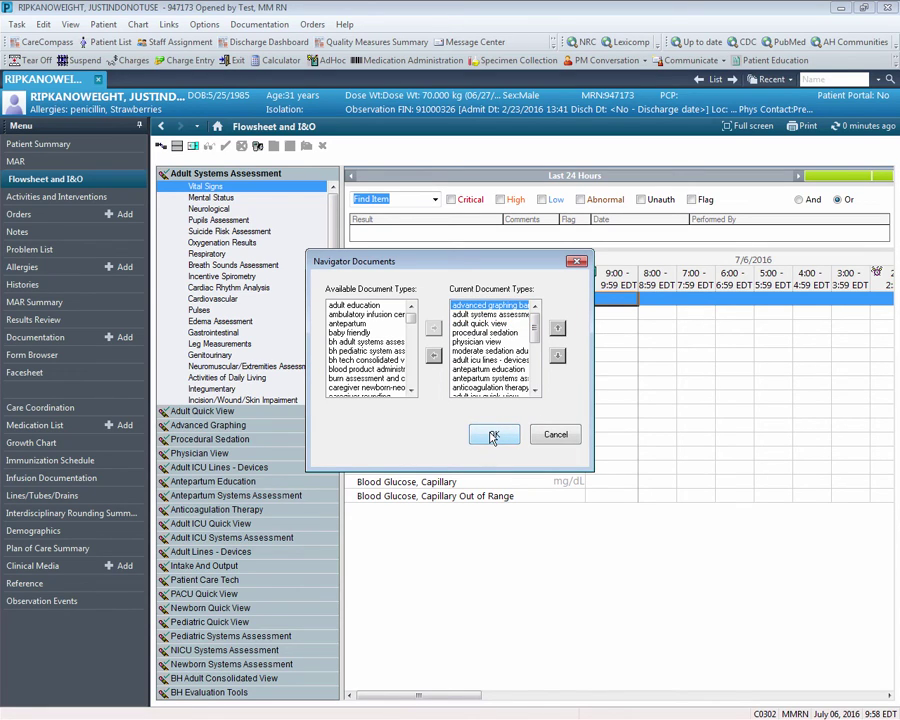
{"action": "left_click", "coordinate": [493, 436]}
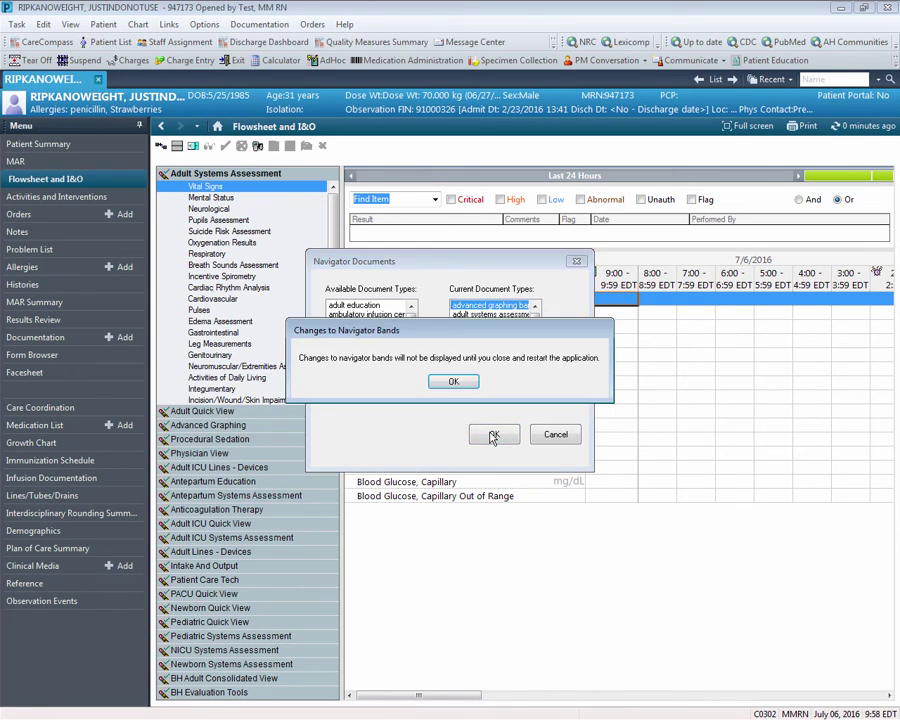
{"action": "left_click", "coordinate": [455, 382]}
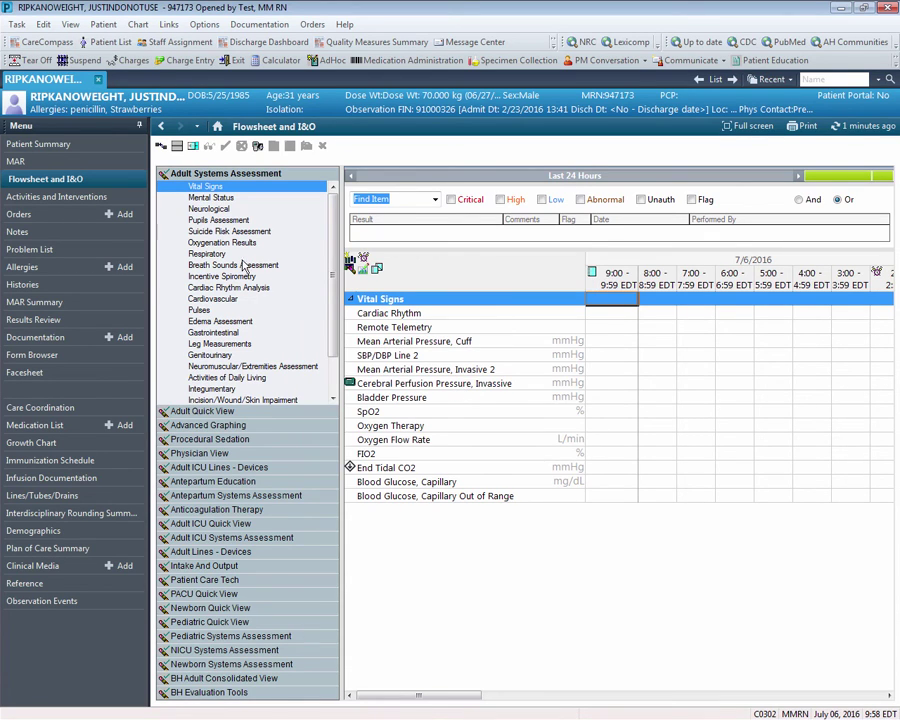
{"action": "left_click", "coordinate": [97, 83]}
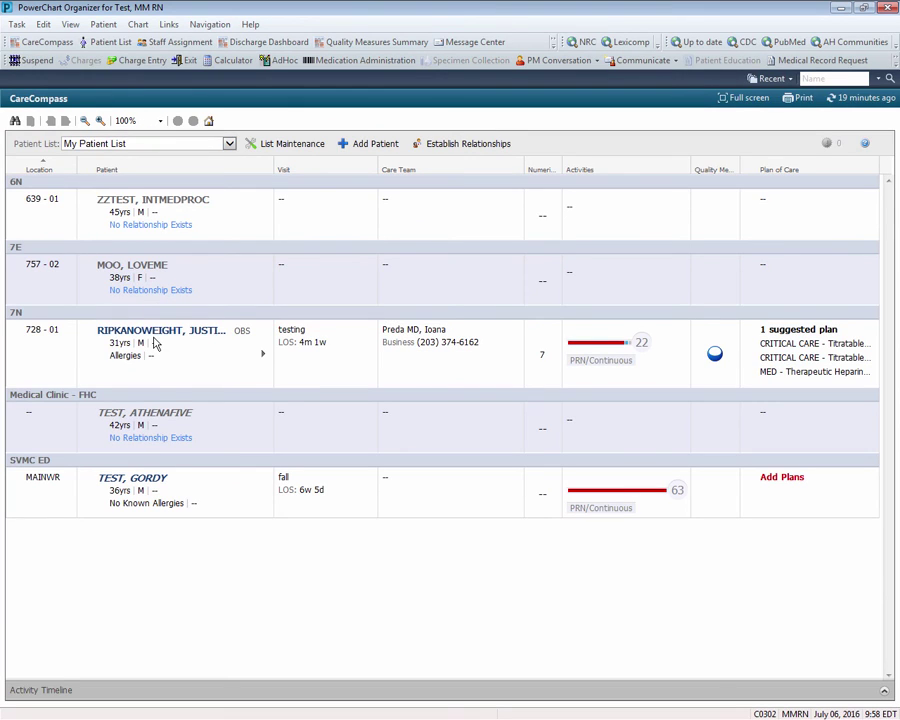
Reopen the patient's chart from CareCompass on the Flowsheet and I&O page
{"action": "mouse_move", "coordinate": [155, 340]}
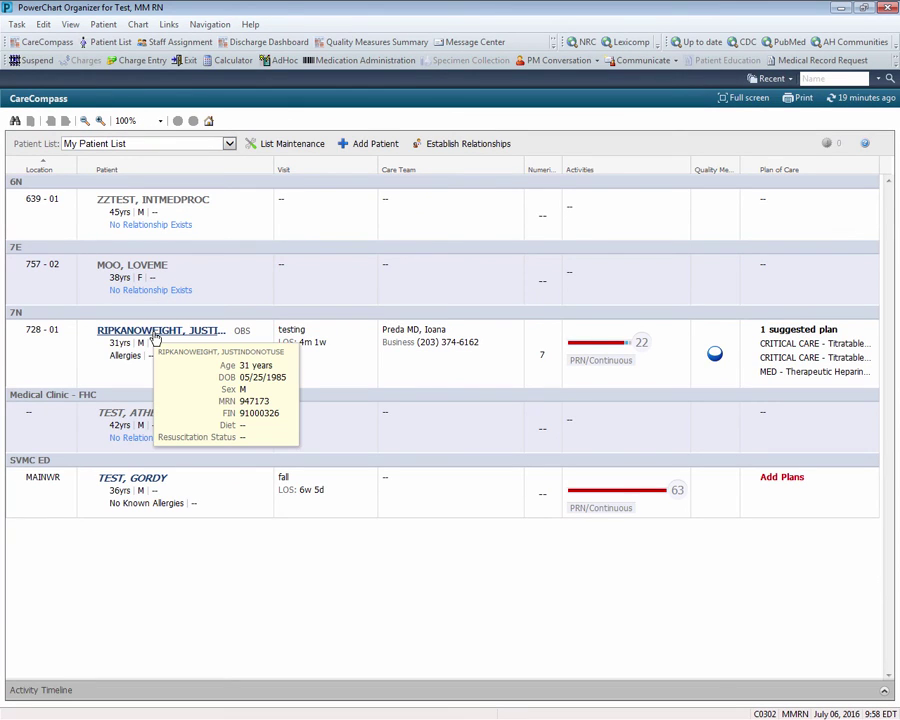
{"action": "left_click", "coordinate": [155, 339]}
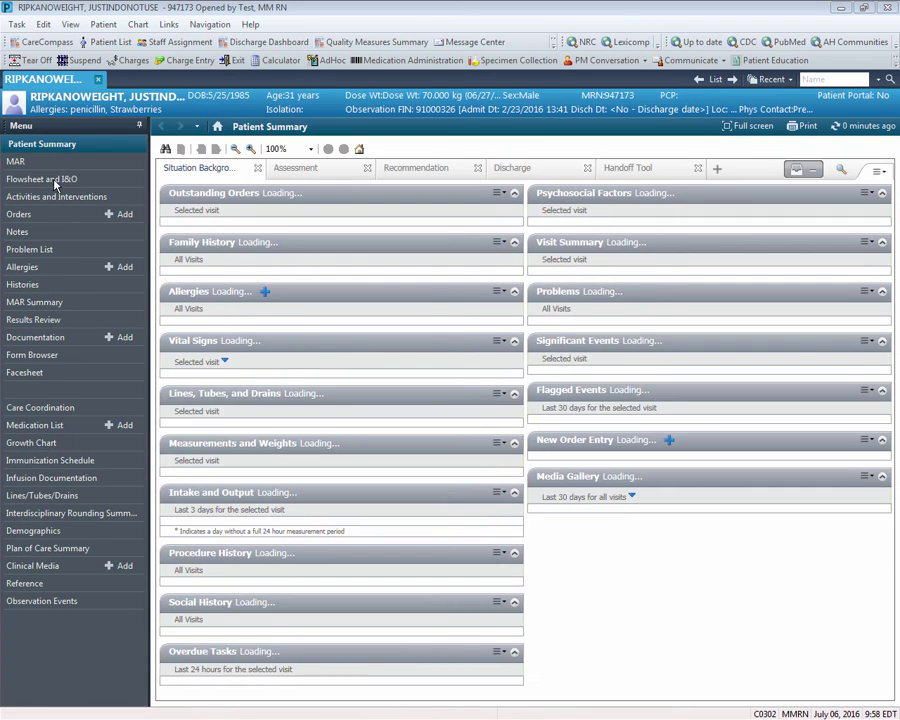
{"action": "left_click", "coordinate": [55, 180]}
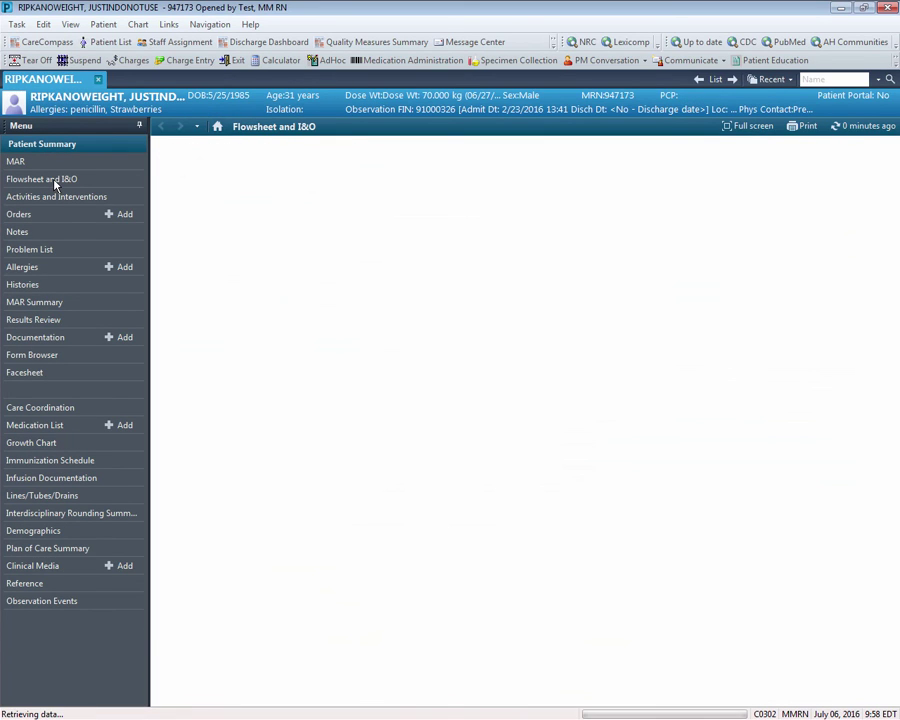